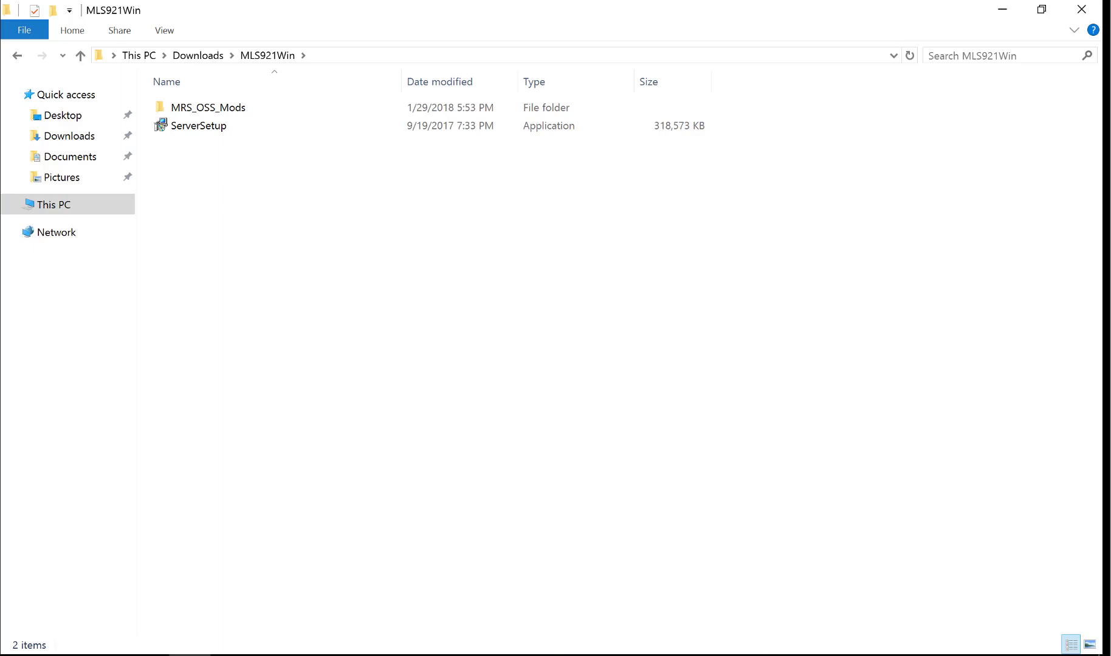
# - Select the Machine Learning Server zip in the Downloads folder and widen the Name column to read its full file name
pyautogui.click(198, 60)
pyautogui.click(267, 127)
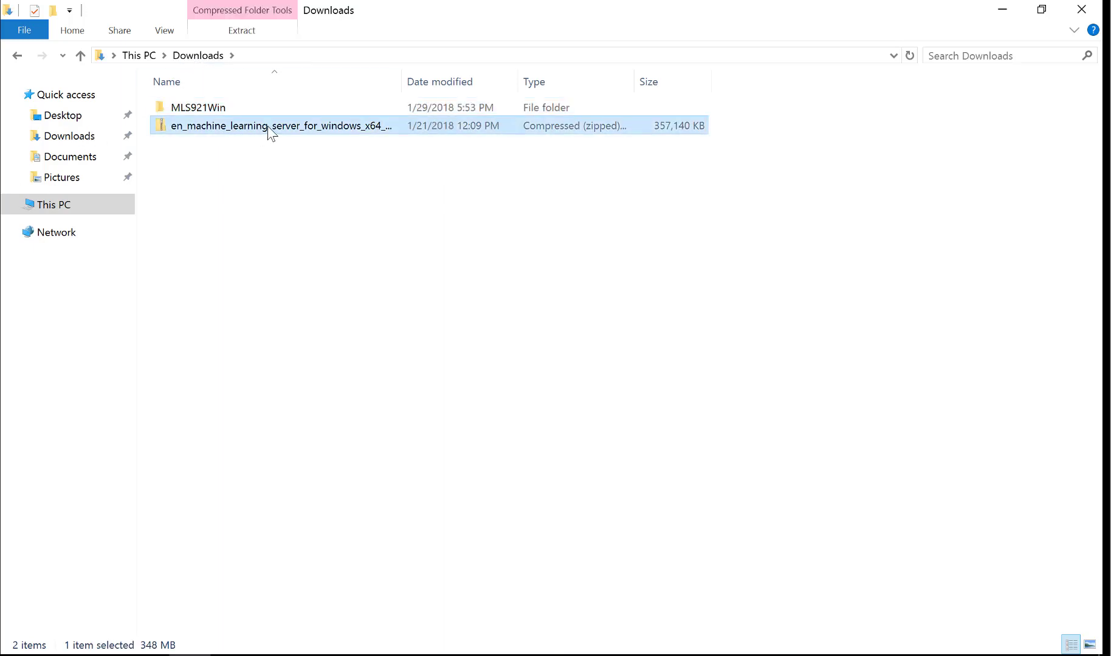
pyautogui.doubleClick(402, 79)
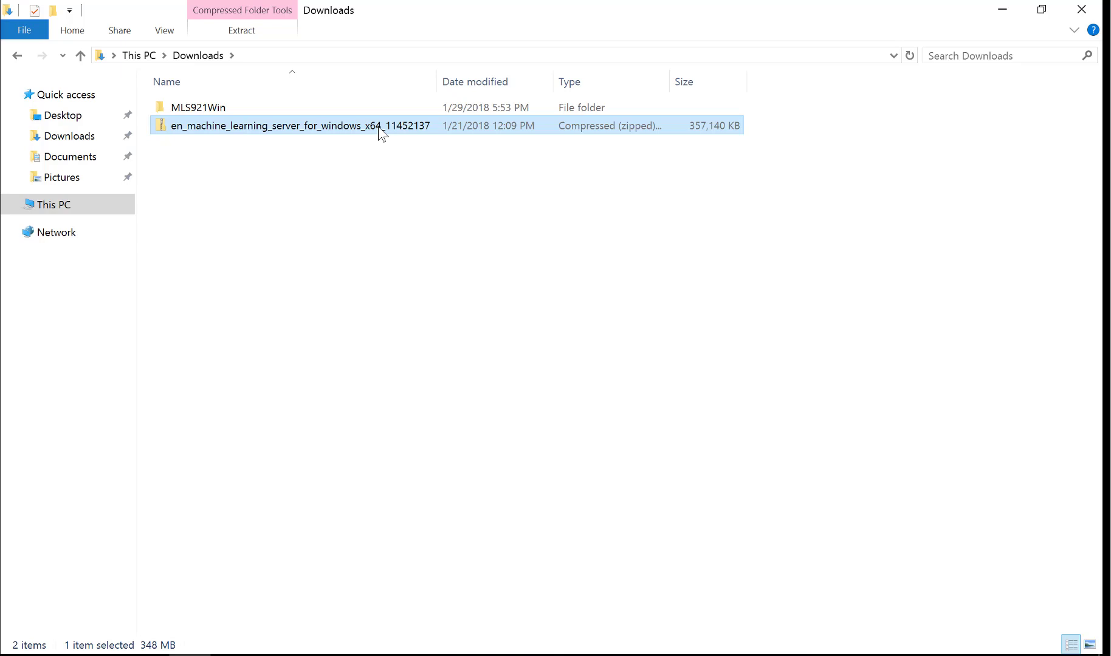
# - Launch ServerSetup from the MLS921Win folder and proceed to the installation configuration
pyautogui.doubleClick(203, 108)
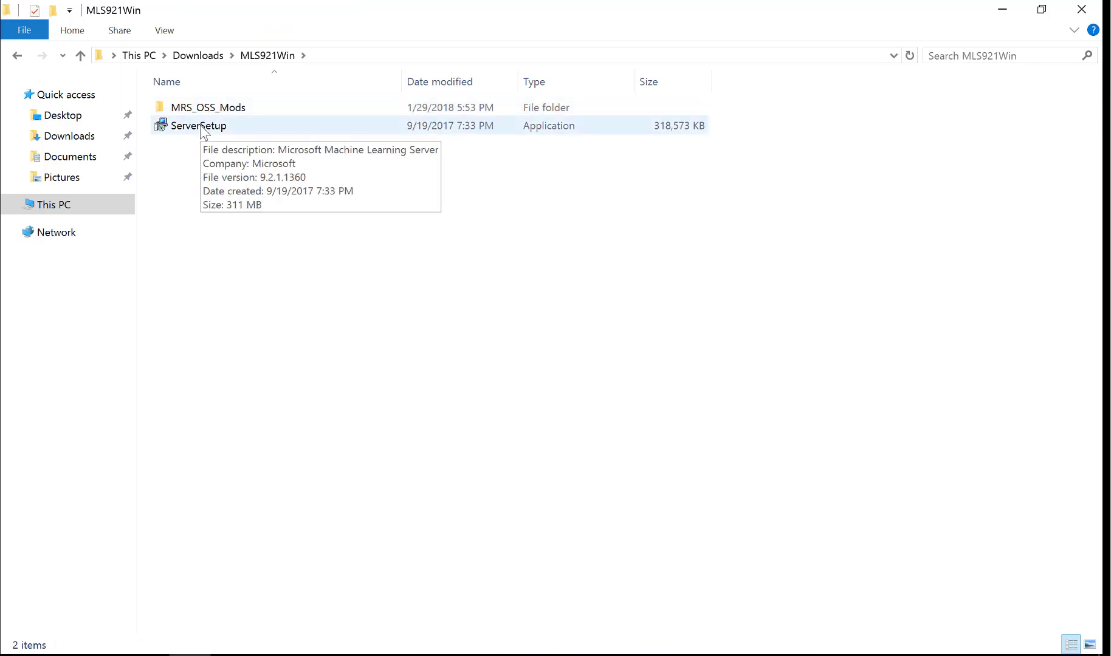
pyautogui.doubleClick(200, 126)
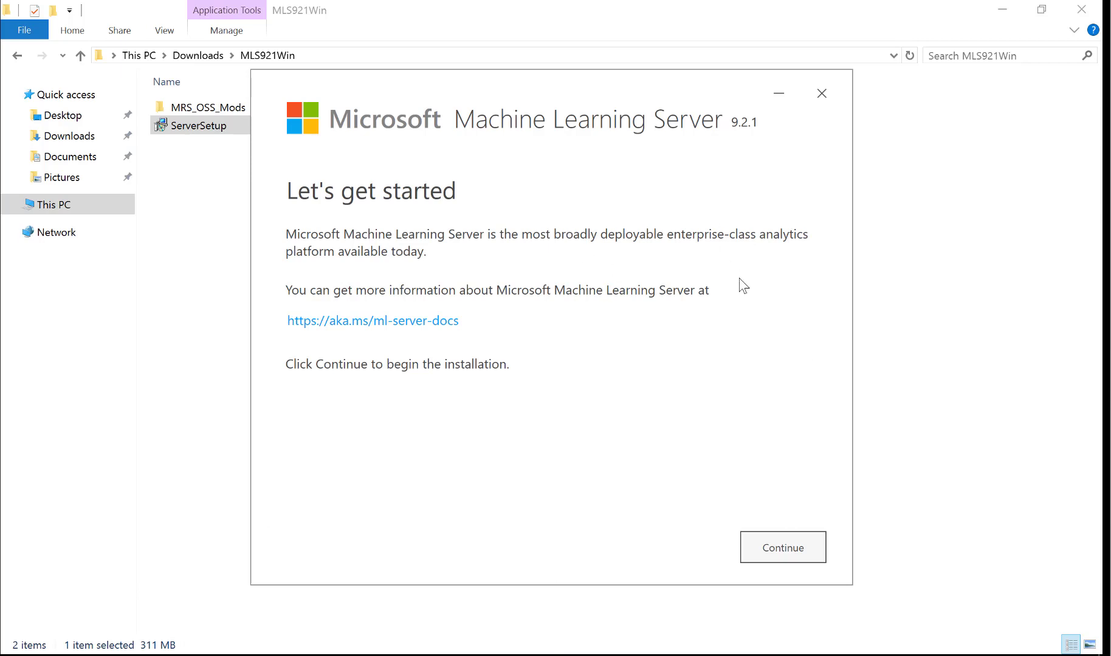
pyautogui.click(769, 549)
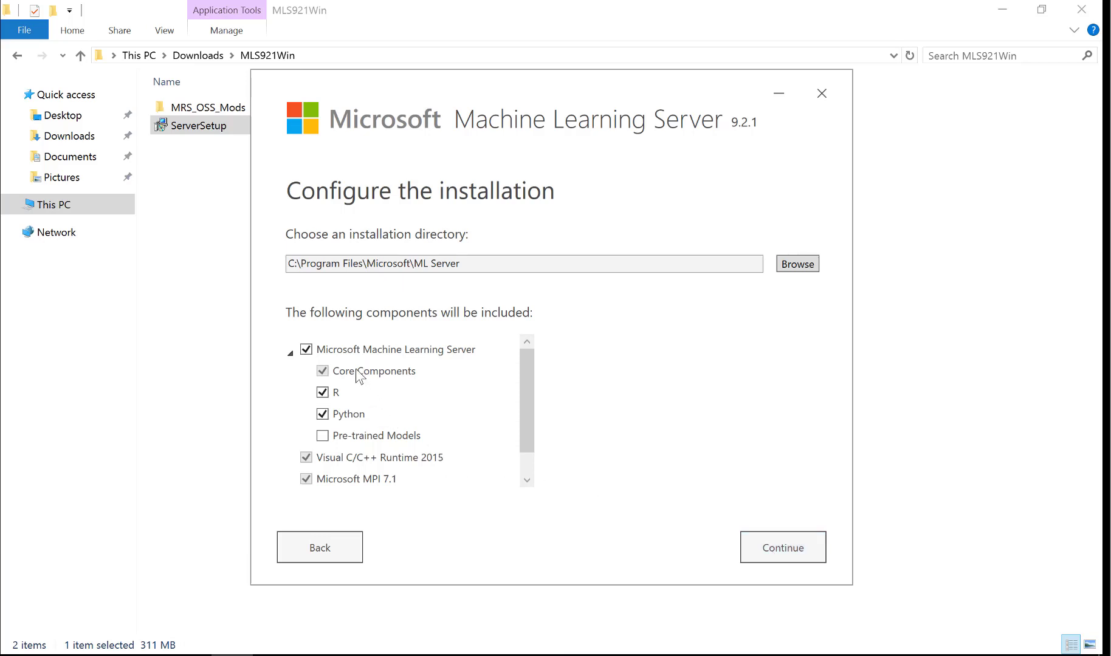
# - Include Pre-trained Models alongside the R and Python components, review the remaining components, and proceed to the license agreement
pyautogui.click(385, 373)
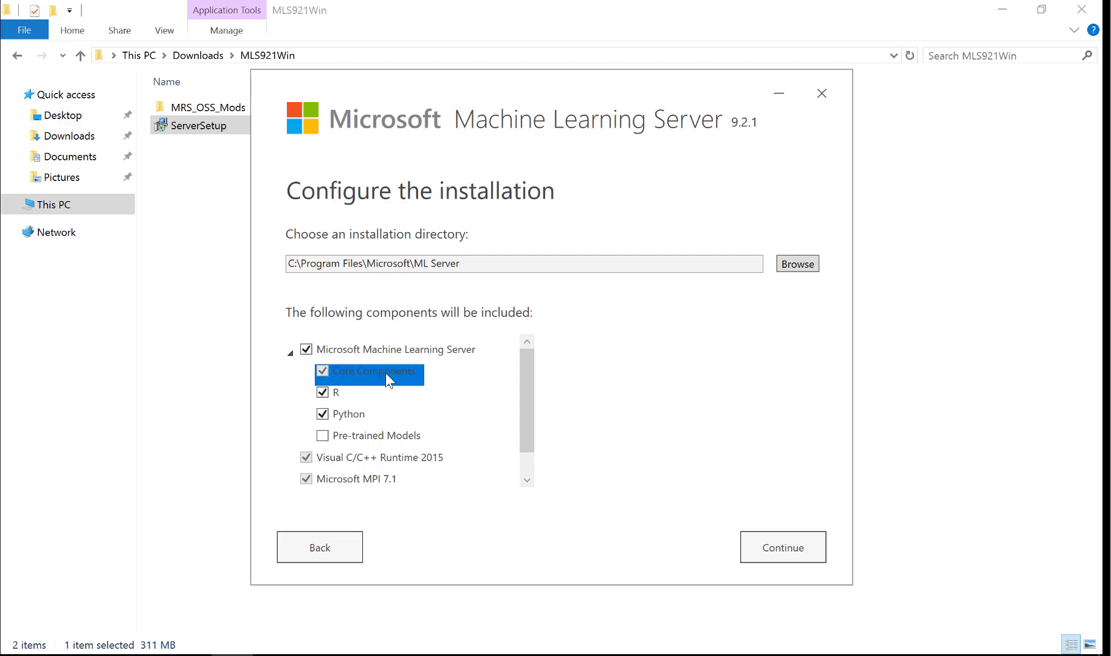
pyautogui.click(345, 391)
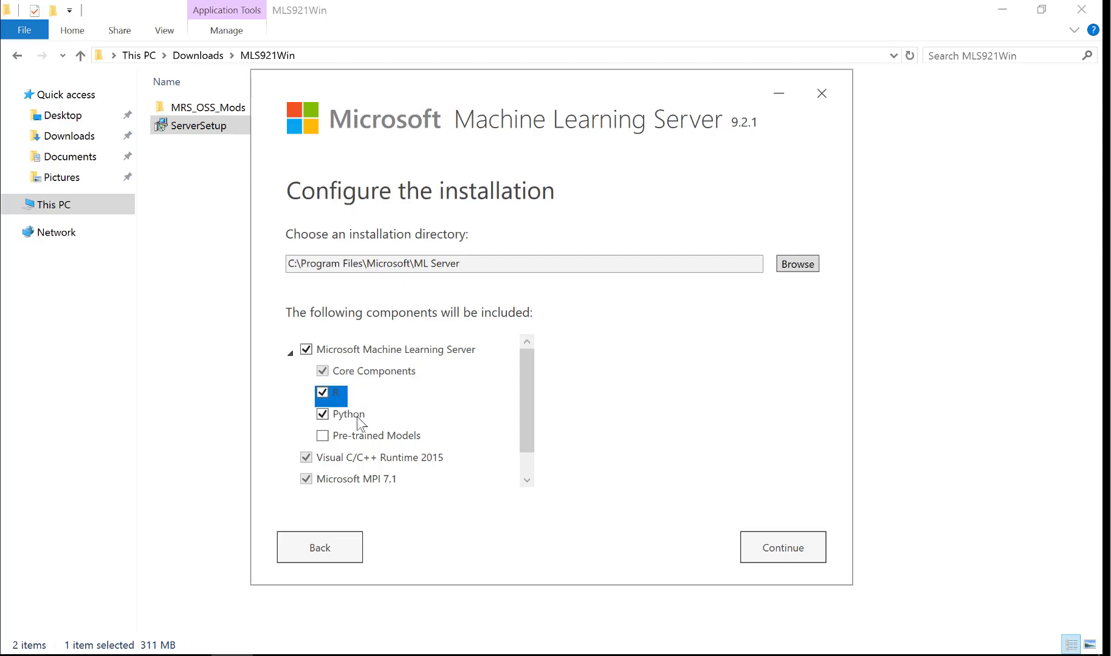
pyautogui.click(357, 421)
pyautogui.click(356, 420)
pyautogui.moveTo(522, 422); pyautogui.dragTo(531, 480)
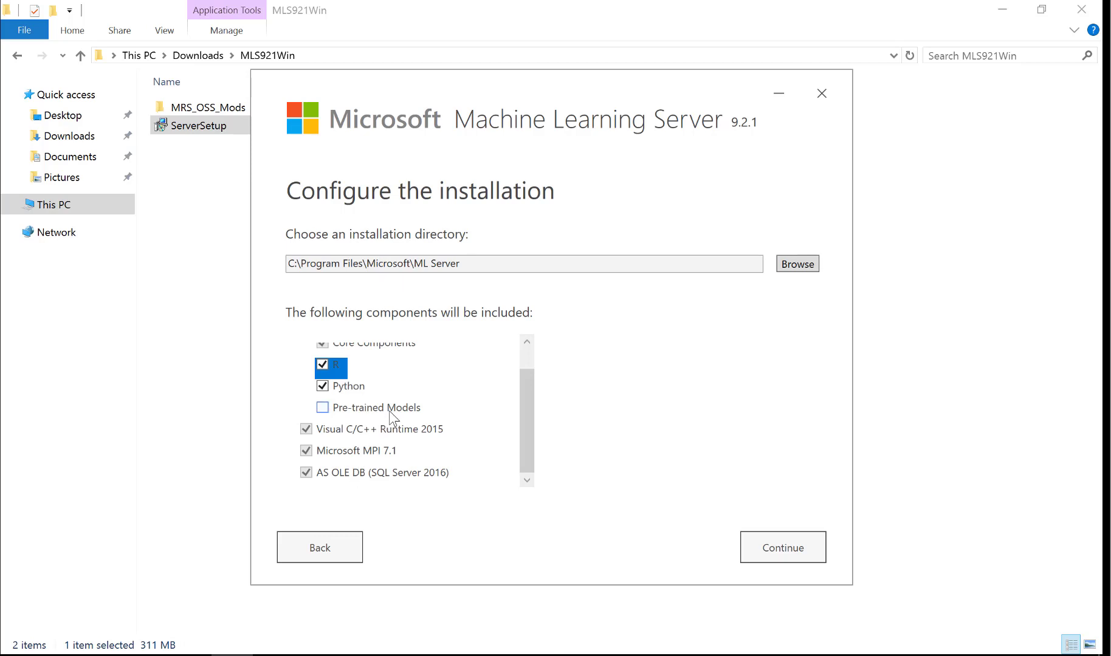
pyautogui.click(351, 411)
pyautogui.click(767, 556)
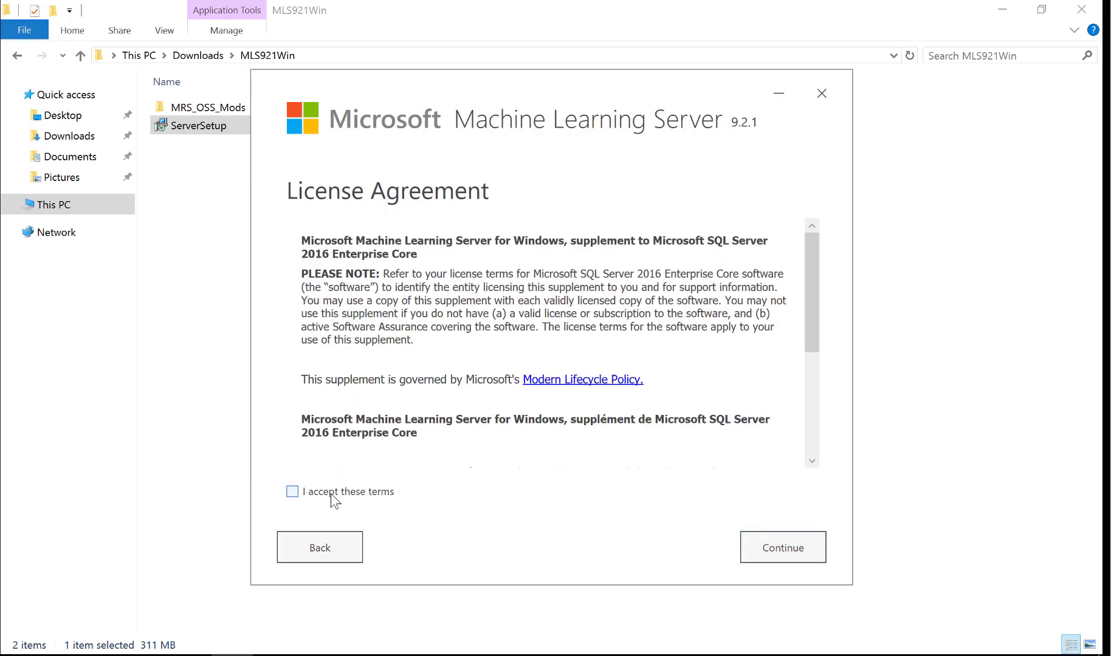
# - Accept the Machine Learning Server, Microsoft R Open and Anaconda license terms and complete the installation
pyautogui.click(292, 493)
pyautogui.click(771, 550)
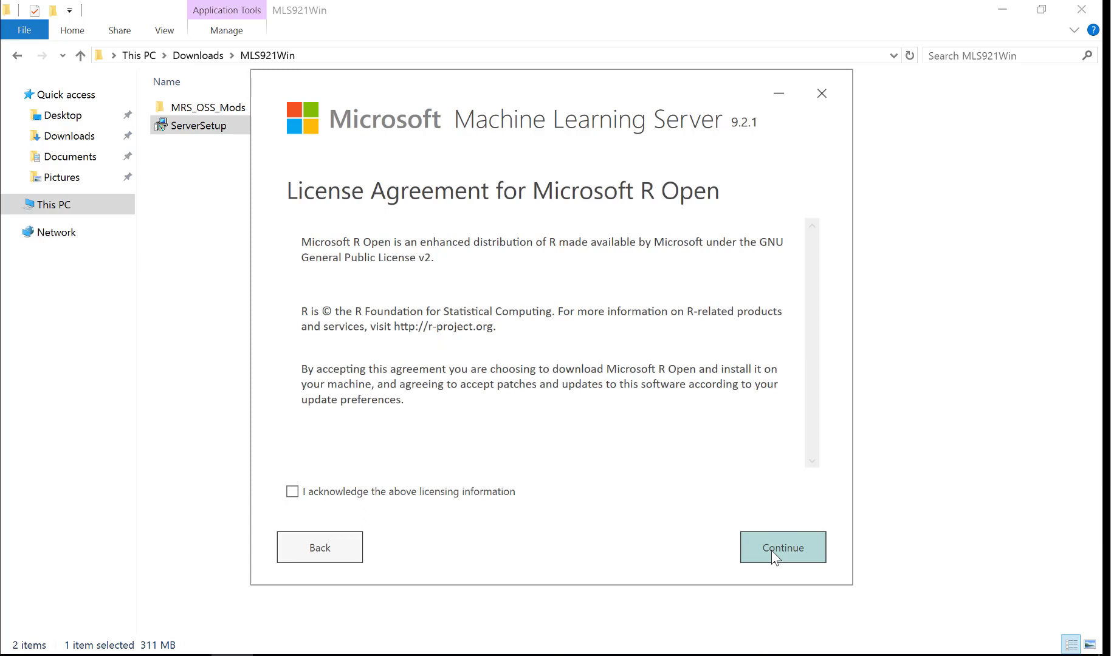
pyautogui.click(293, 493)
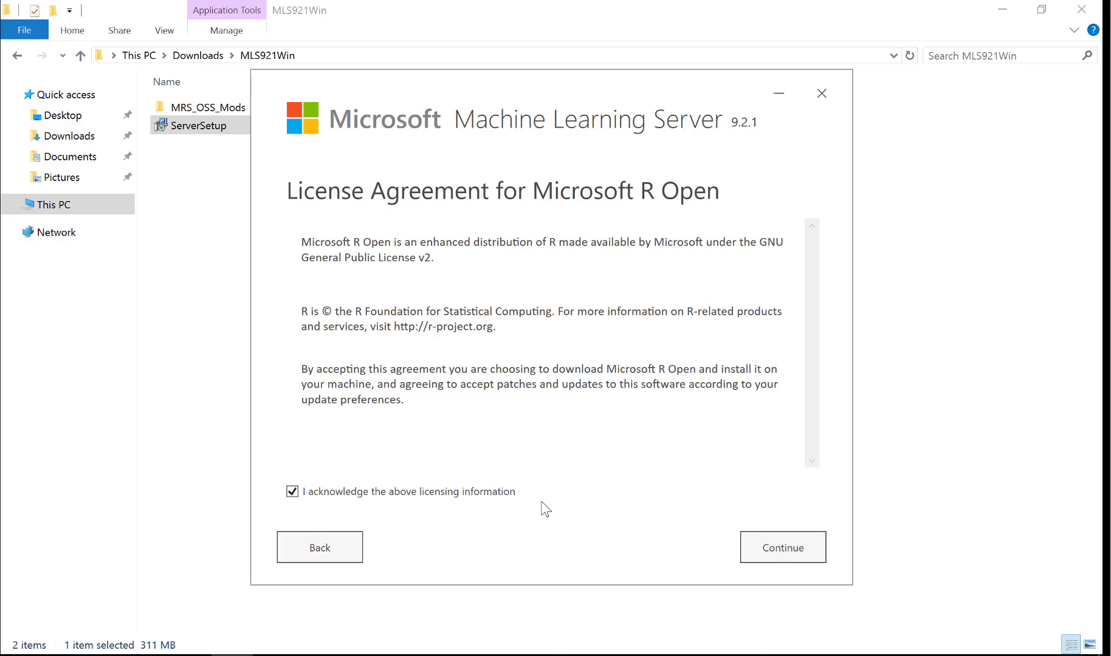
pyautogui.click(772, 550)
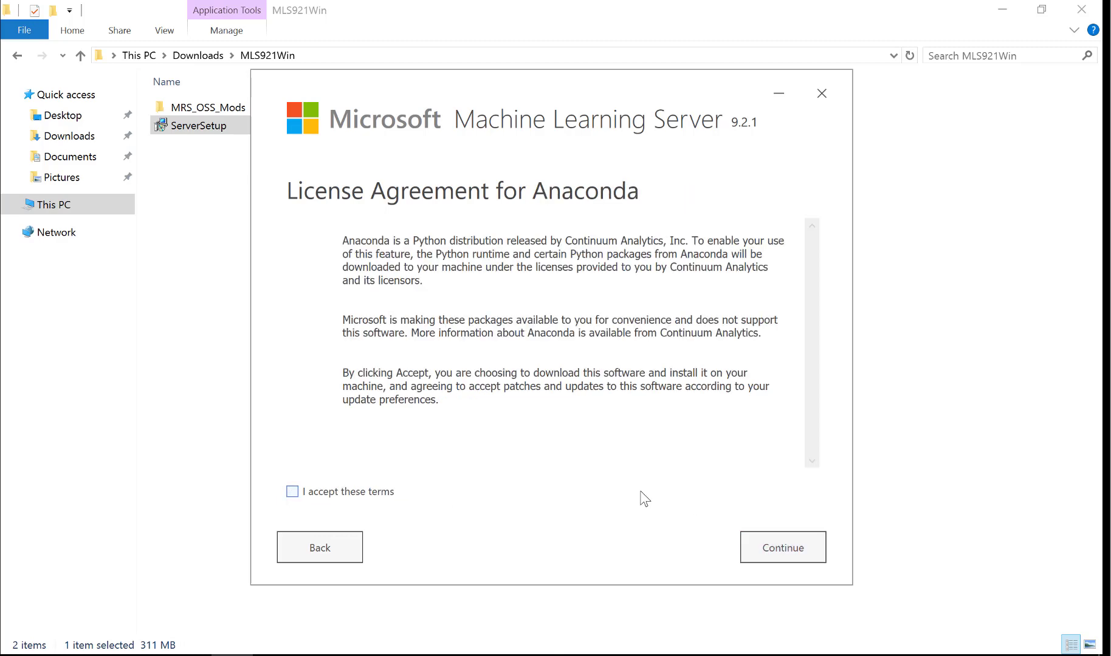
pyautogui.click(363, 500)
pyautogui.click(780, 551)
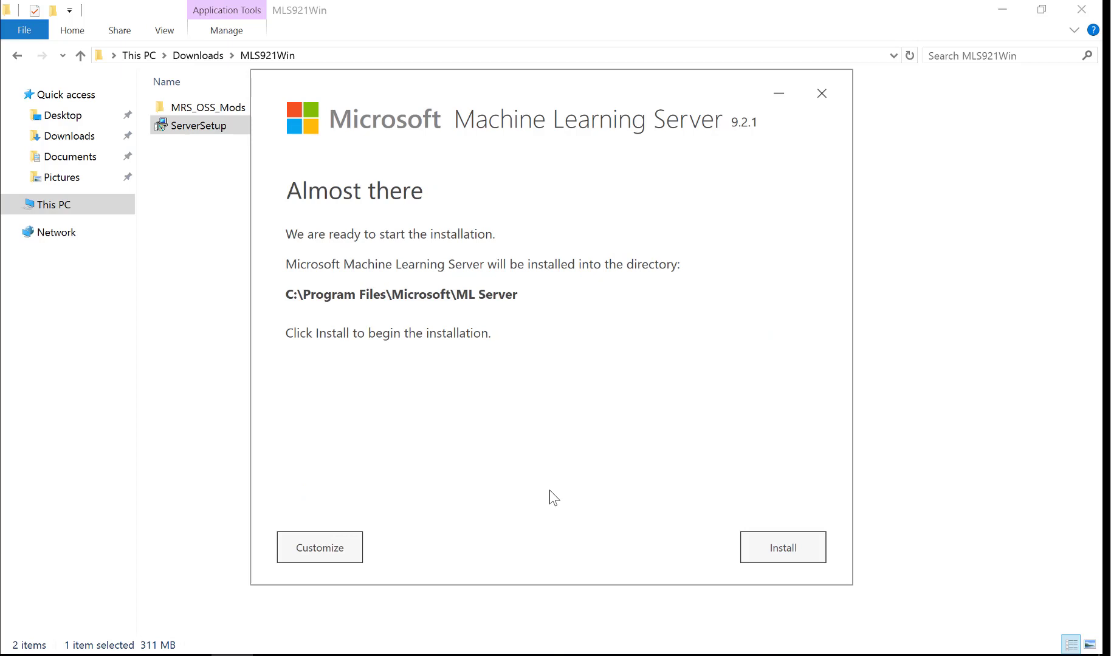
pyautogui.click(770, 539)
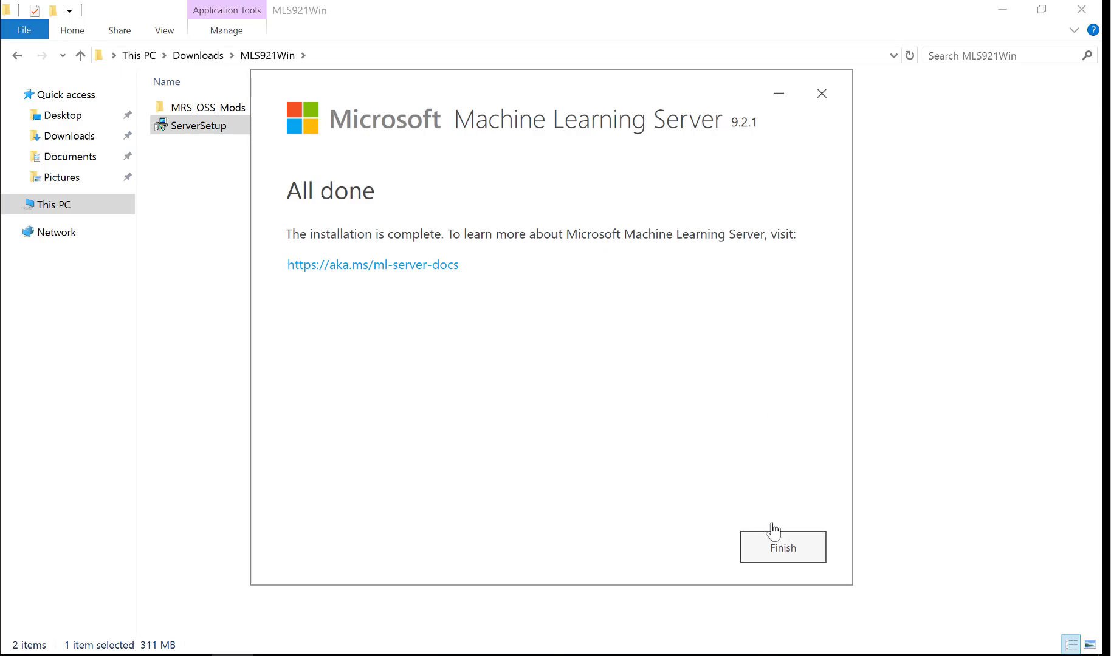
pyautogui.click(782, 549)
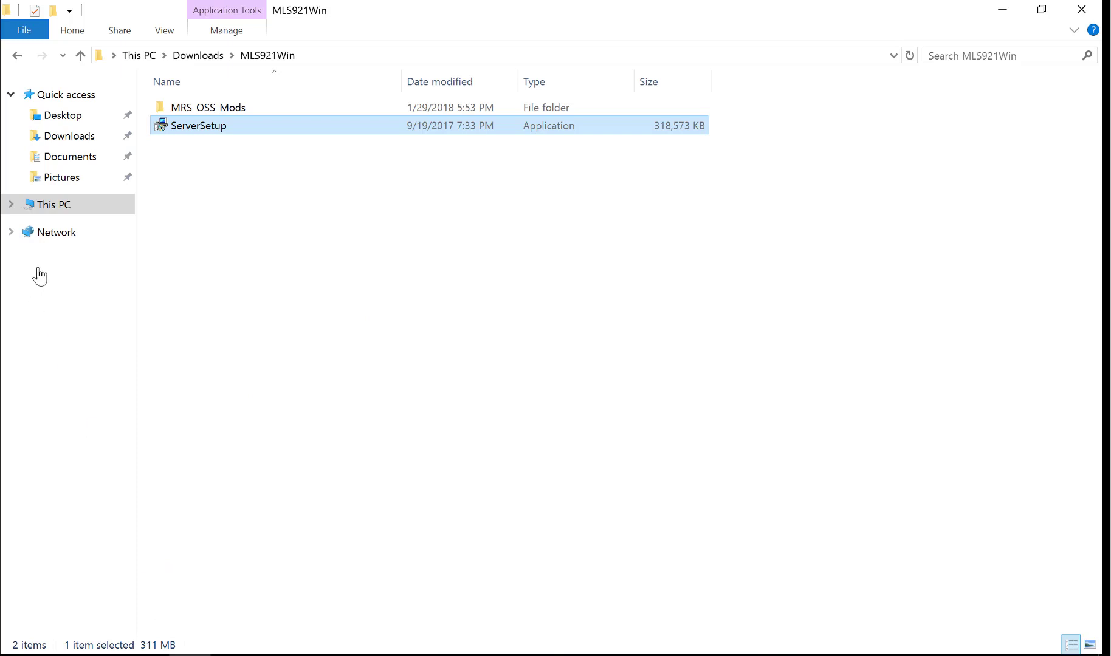
# - Open the installation folder C:\Program Files\Microsoft\ML Server
pyautogui.click(65, 207)
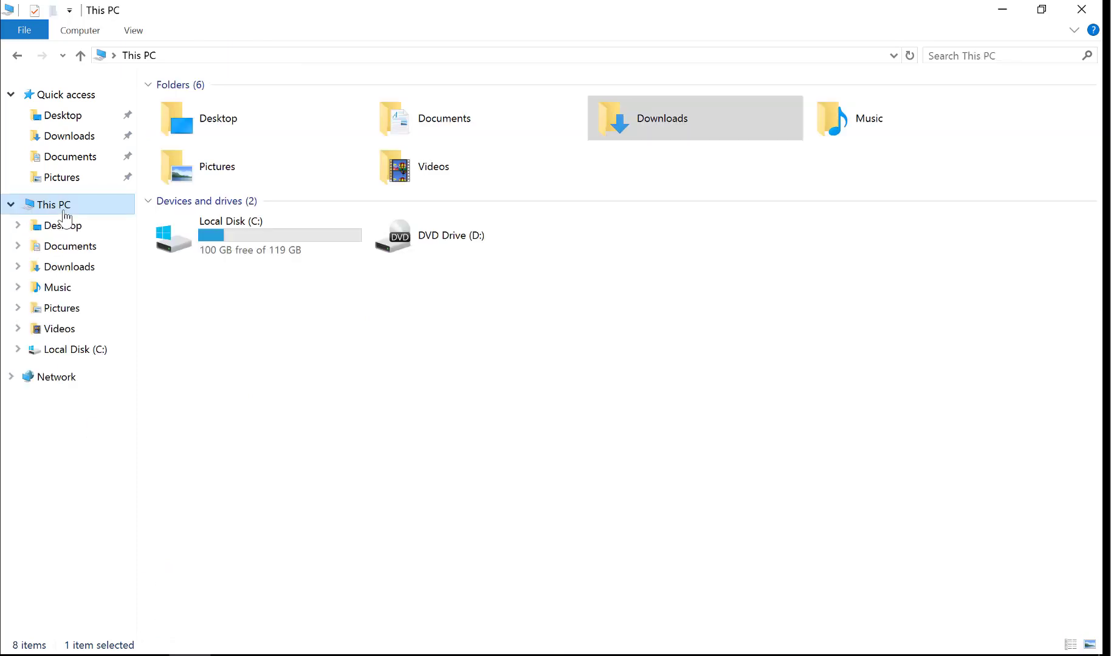
pyautogui.moveTo(240, 261)
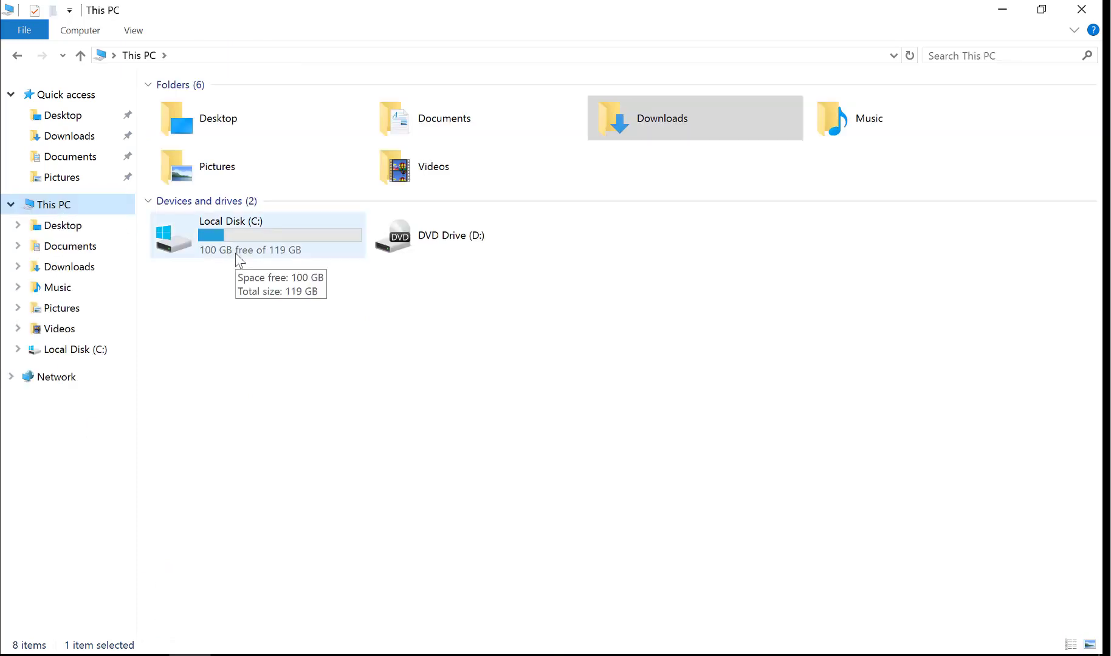
pyautogui.doubleClick(240, 261)
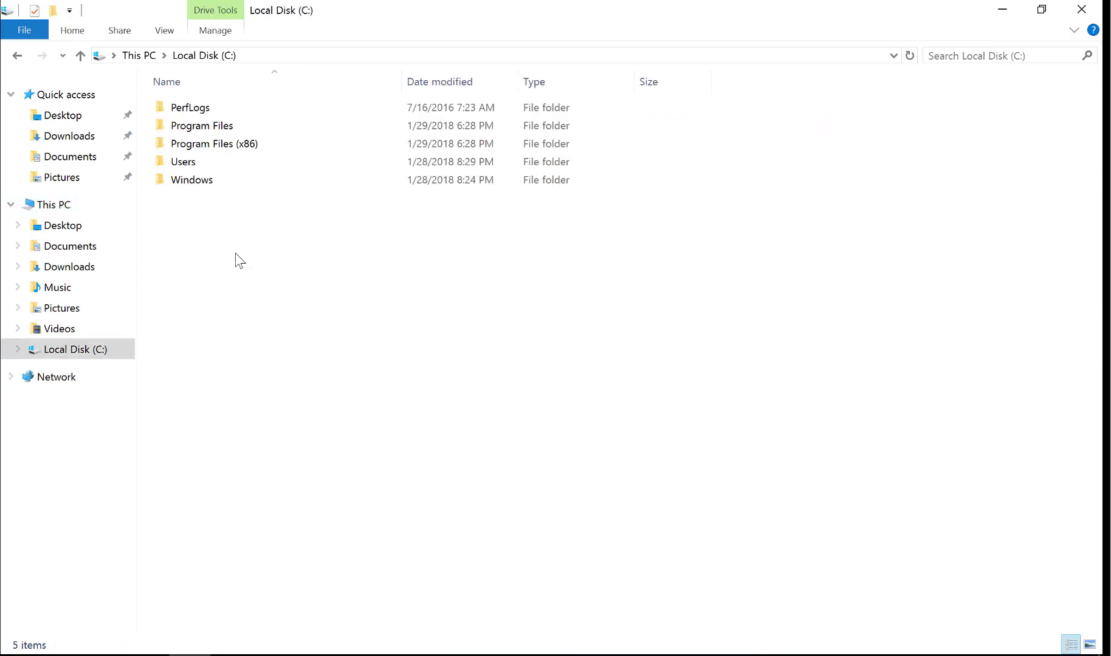
pyautogui.doubleClick(226, 130)
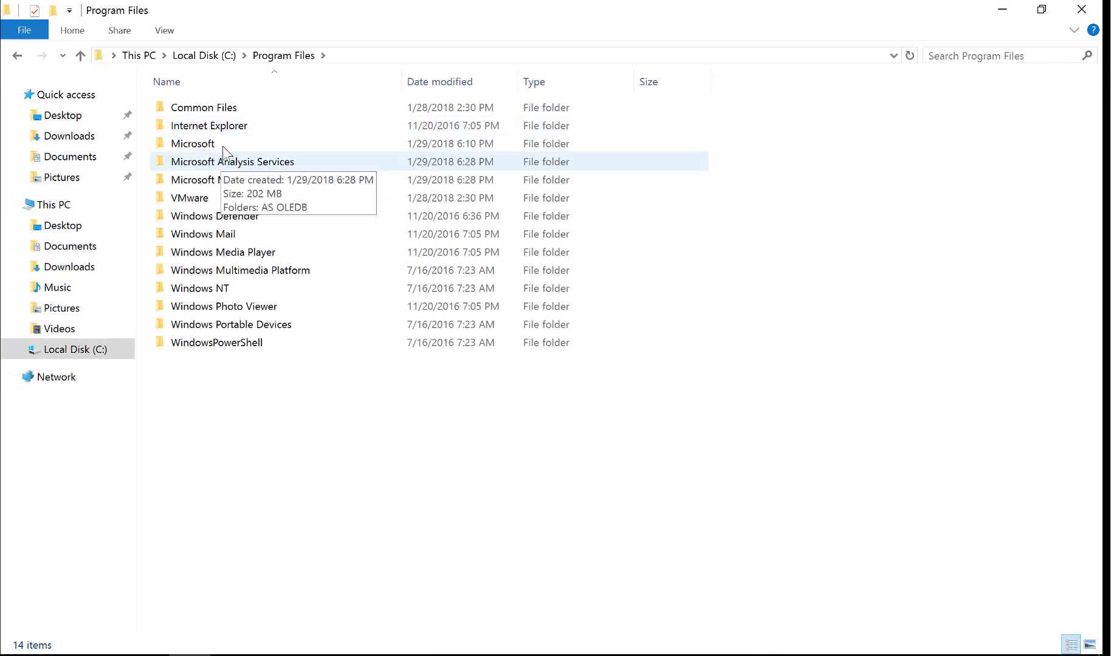
pyautogui.doubleClick(222, 146)
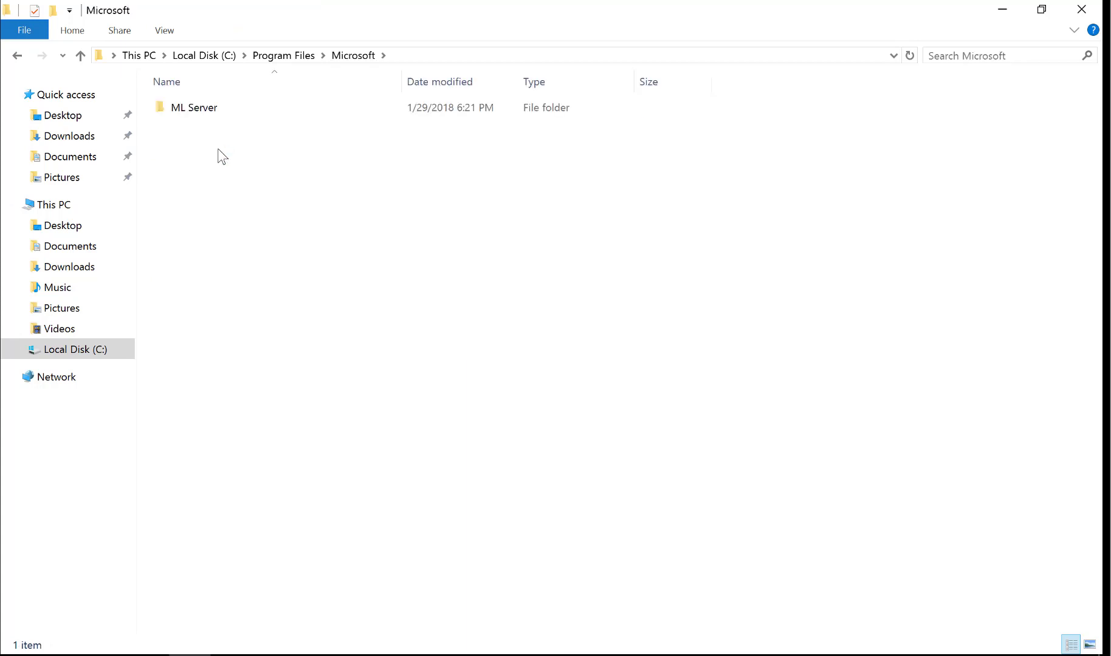
pyautogui.doubleClick(211, 112)
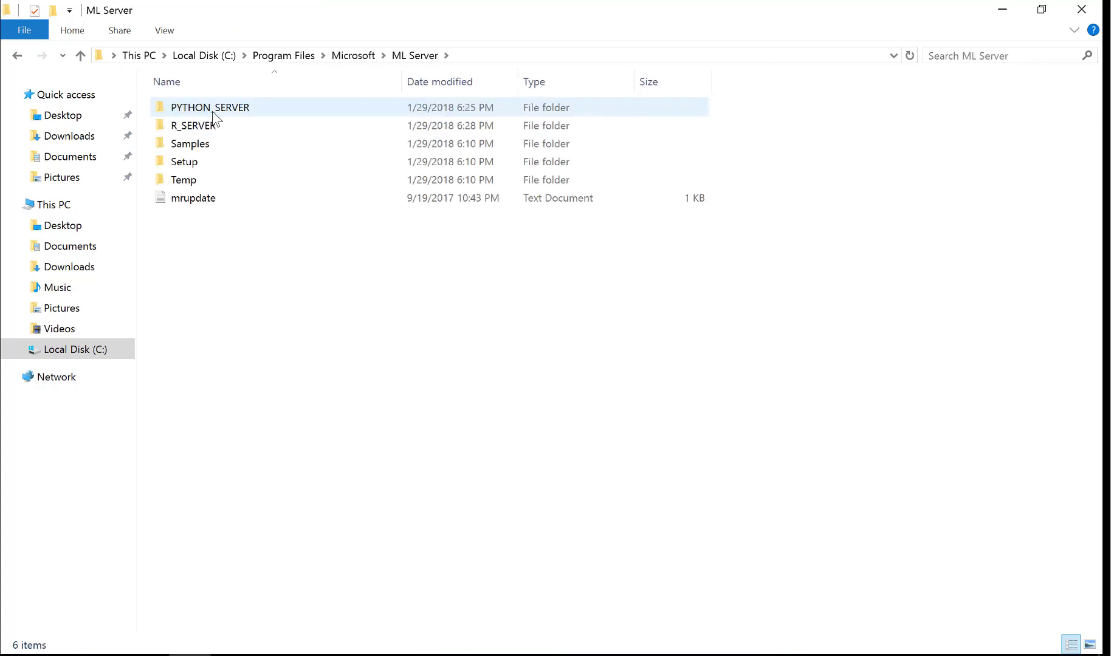
# - Look over the PYTHON_SERVER, R_SERVER and Samples folders, opening Samples briefly and returning to ML Server
pyautogui.click(212, 113)
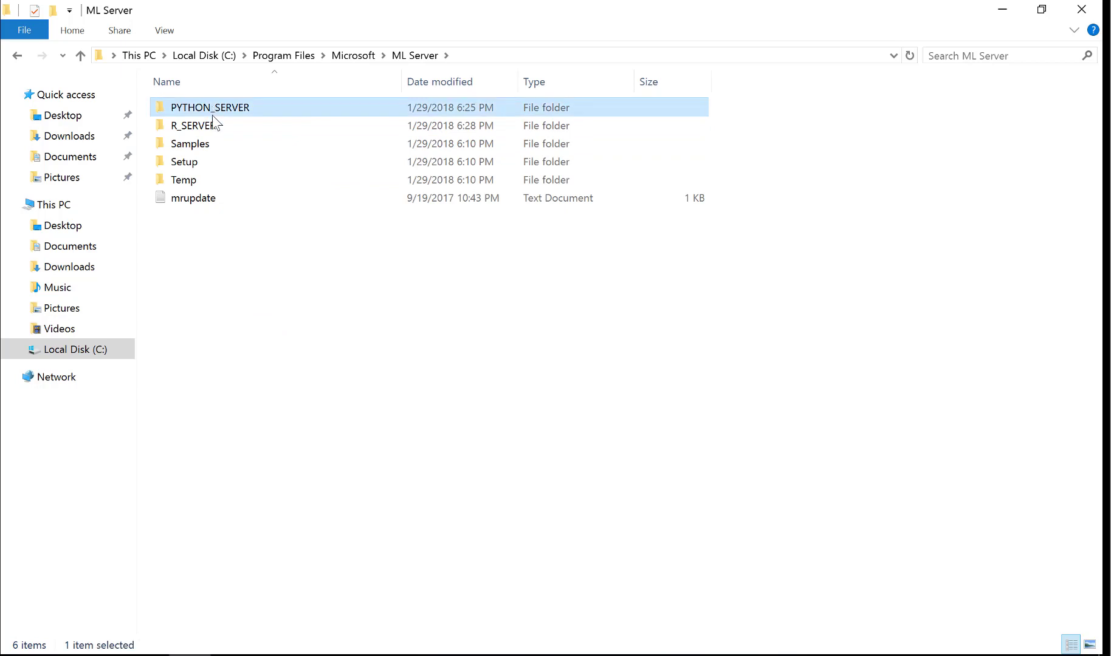
pyautogui.click(214, 126)
pyautogui.doubleClick(207, 149)
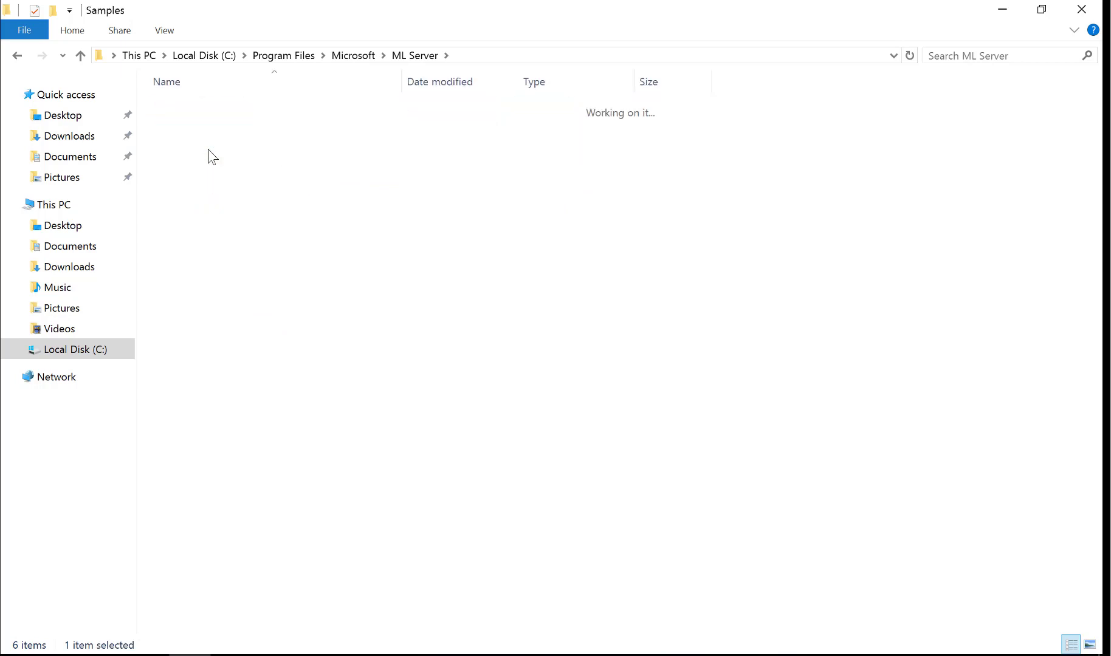
pyautogui.click(20, 60)
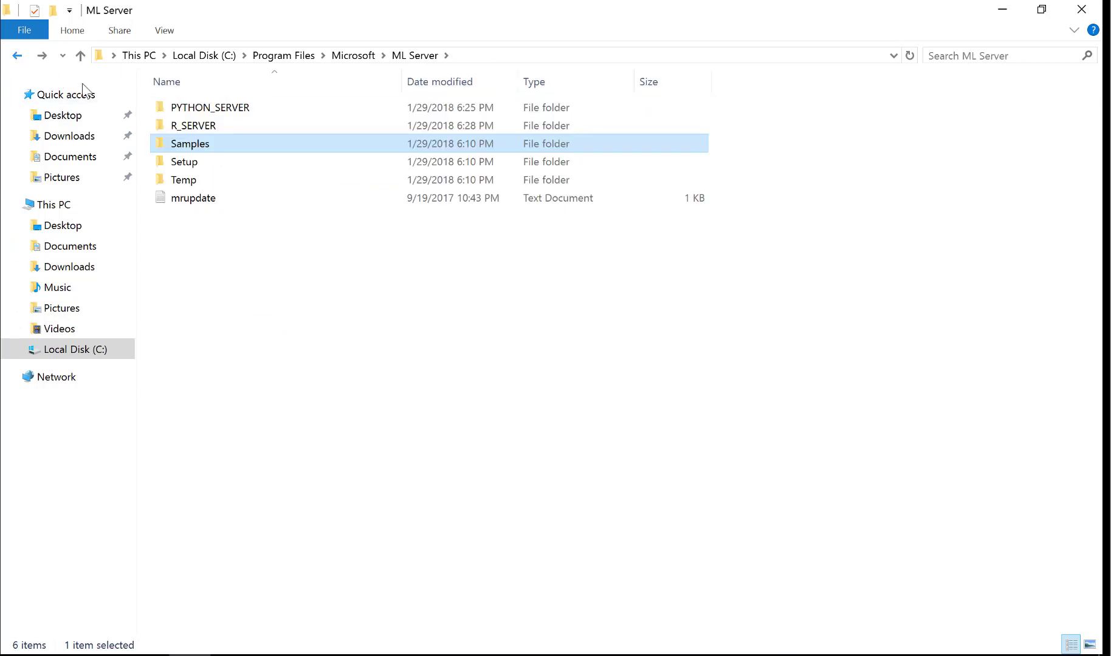
# - Launch the Rgui application from the R_SERVER\bin\x64 folder
pyautogui.doubleClick(198, 127)
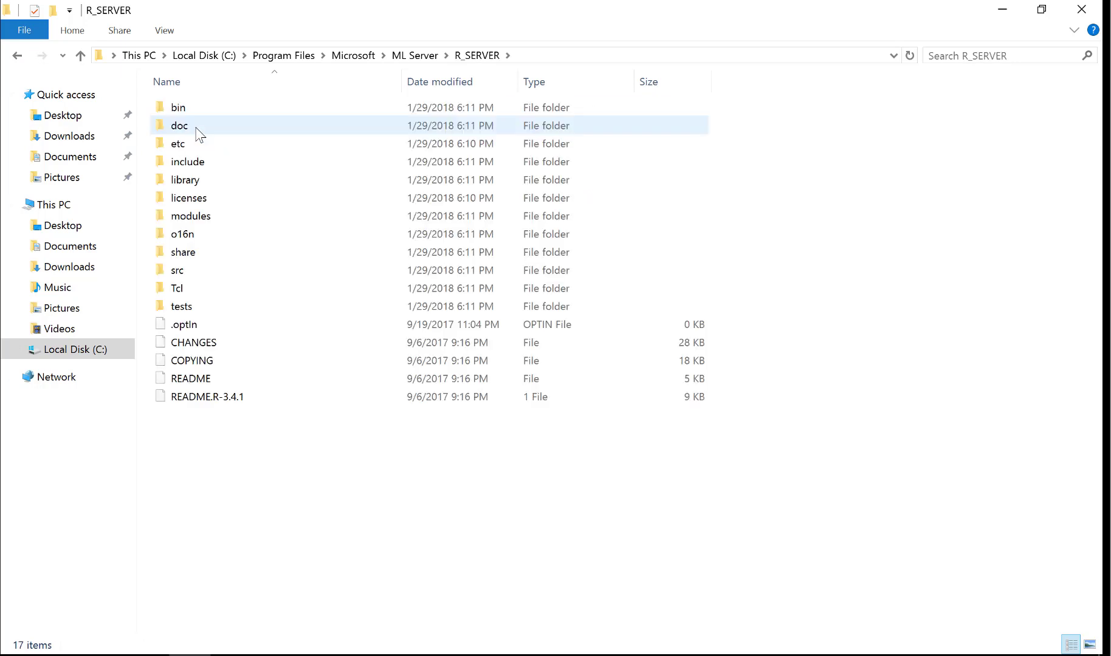
pyautogui.doubleClick(200, 111)
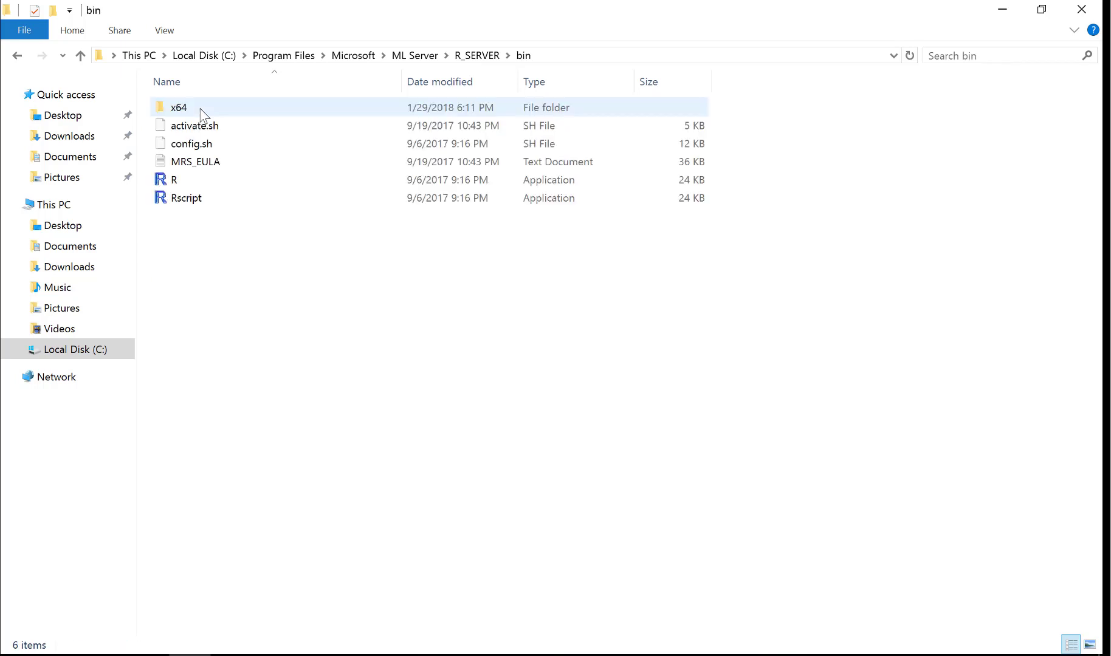
pyautogui.click(201, 110)
pyautogui.doubleClick(203, 114)
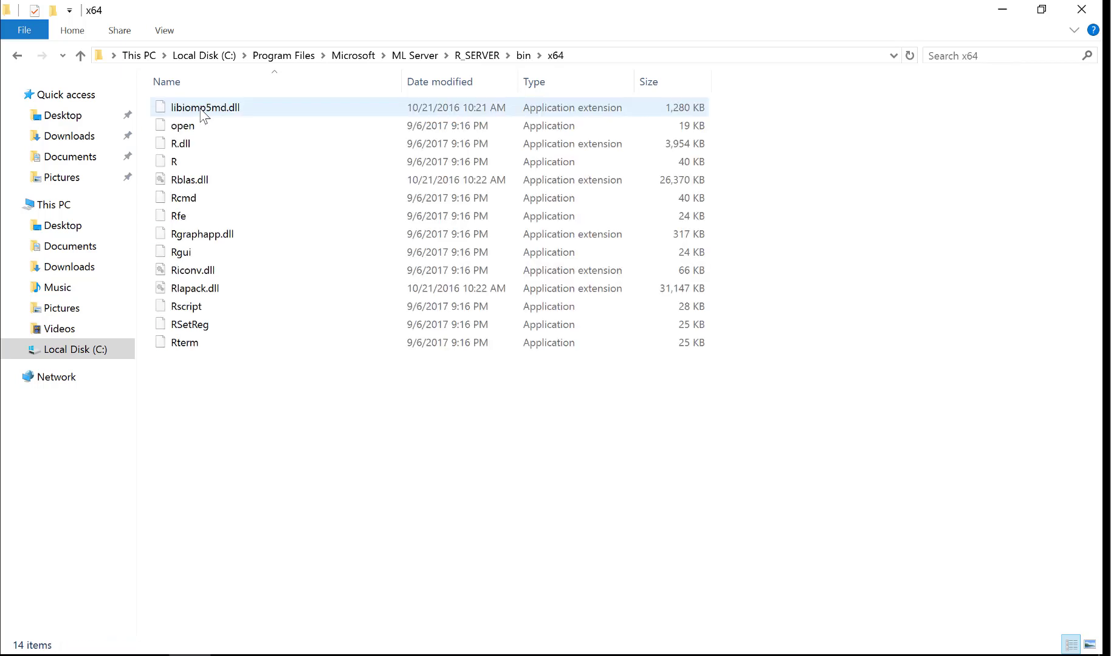
pyautogui.doubleClick(185, 254)
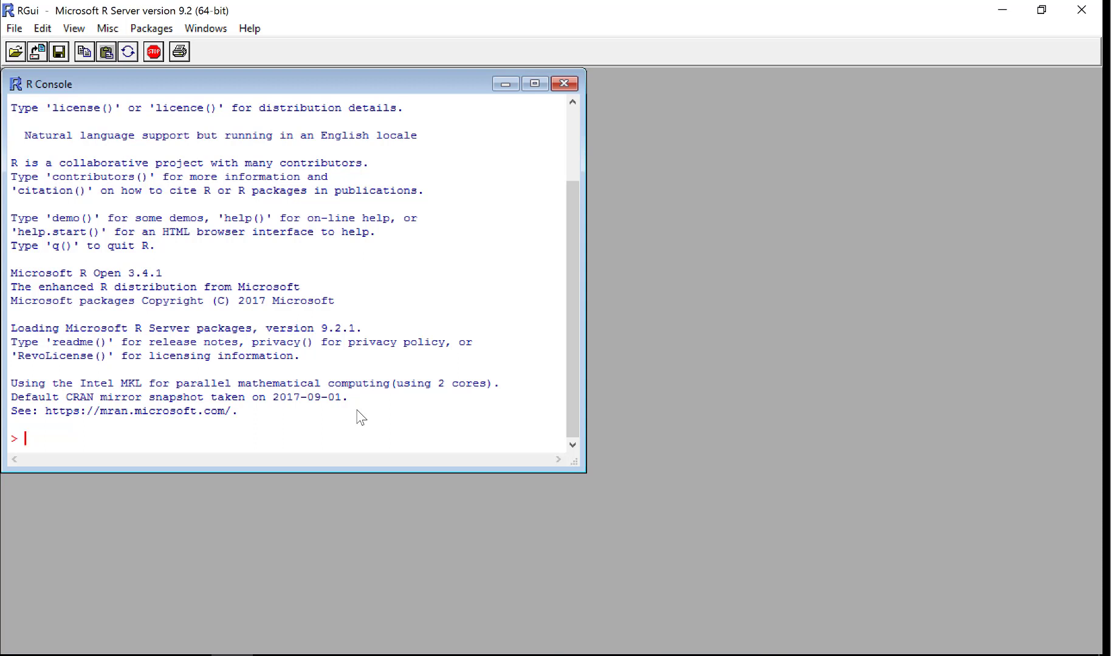
# - Run search() and print(Revo.version) in the R console to list the attached packages and the server version
pyautogui.write('search()')
pyautogui.press('Return')
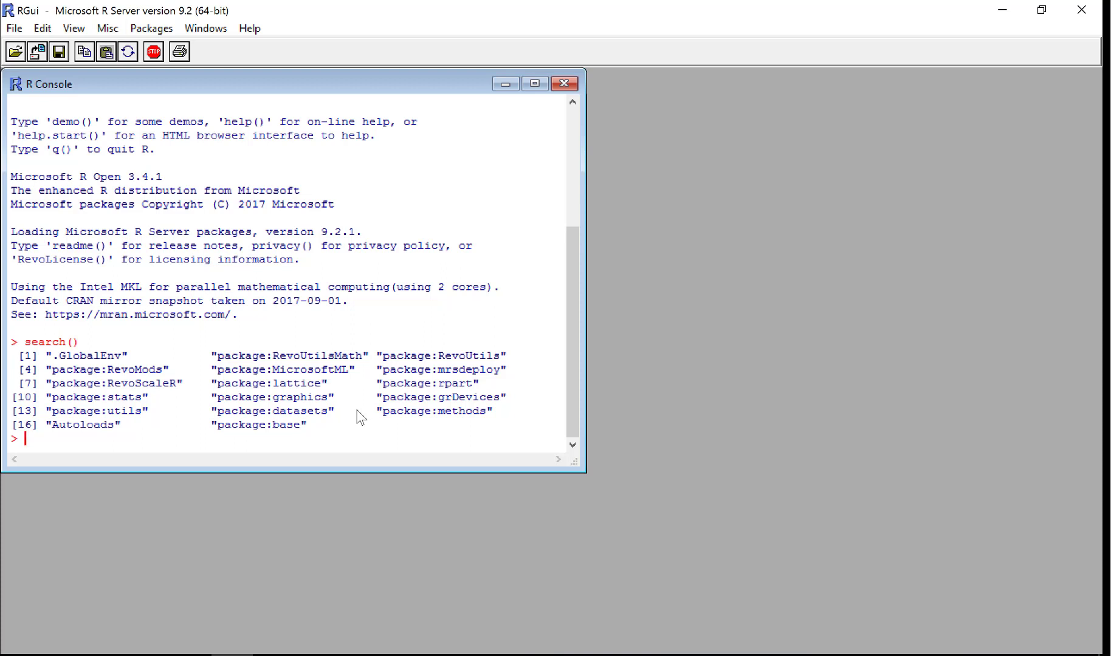
pyautogui.write('print(Revo.versi')
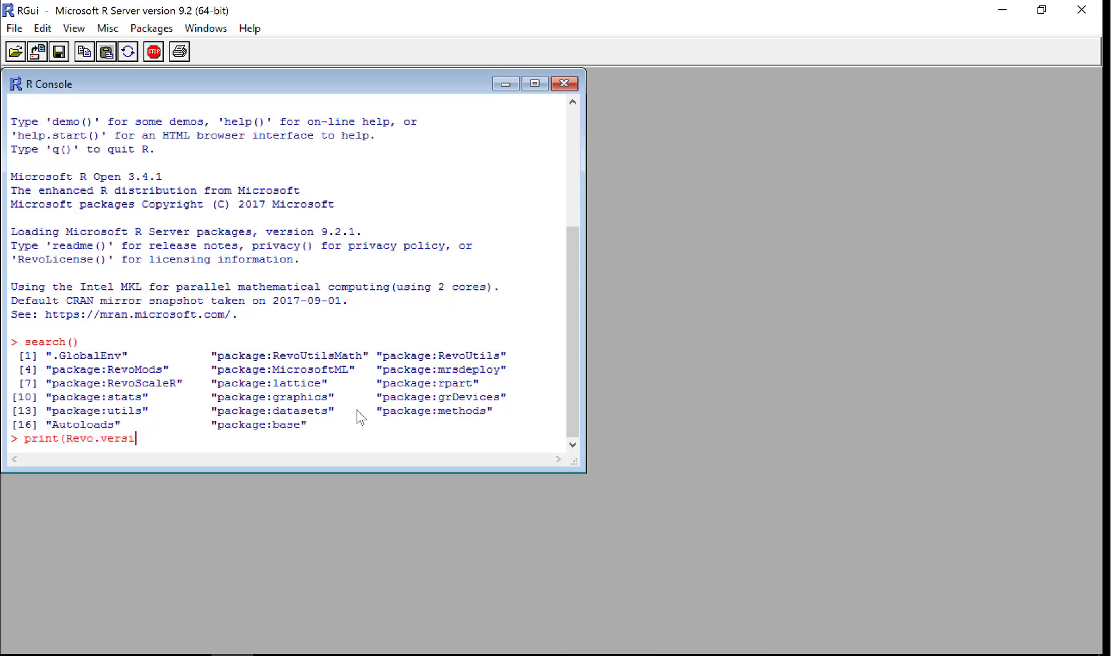
pyautogui.write('on)')
pyautogui.press('Return')
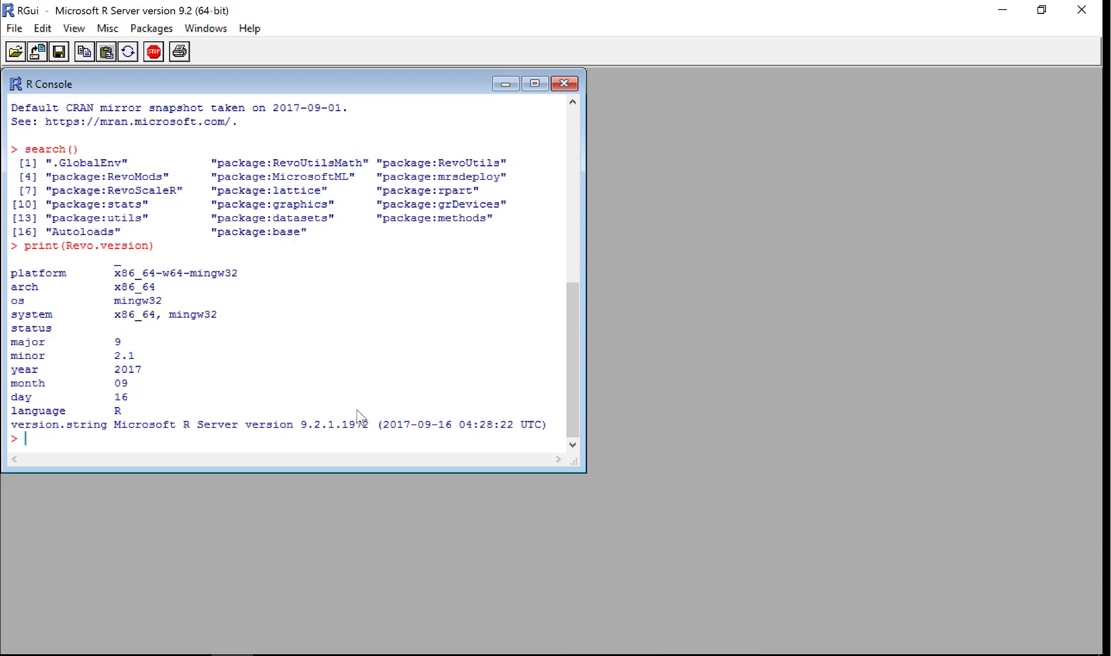
# - Begin an rxSummary( call at the R console prompt
pyautogui.write('rtx')
pyautogui.press('BackSpace')
pyautogui.press('BackSpace')
pyautogui.write('xSummary(')
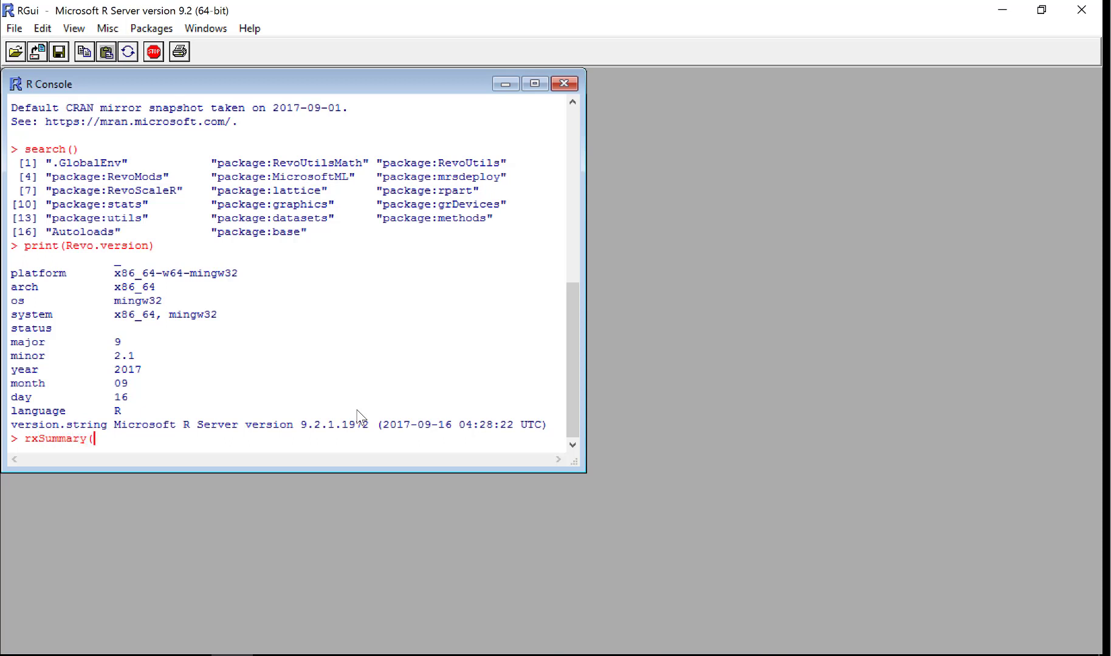